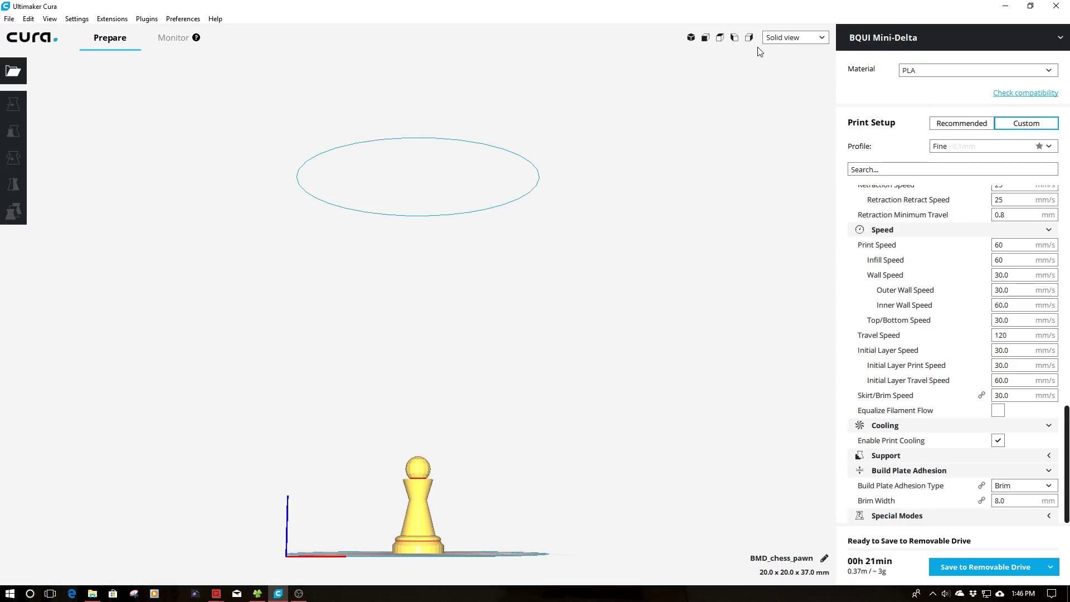
- Open Cura's Preferences at the Setting Visibility page, ready to filter settings by name
left_click(186, 19)
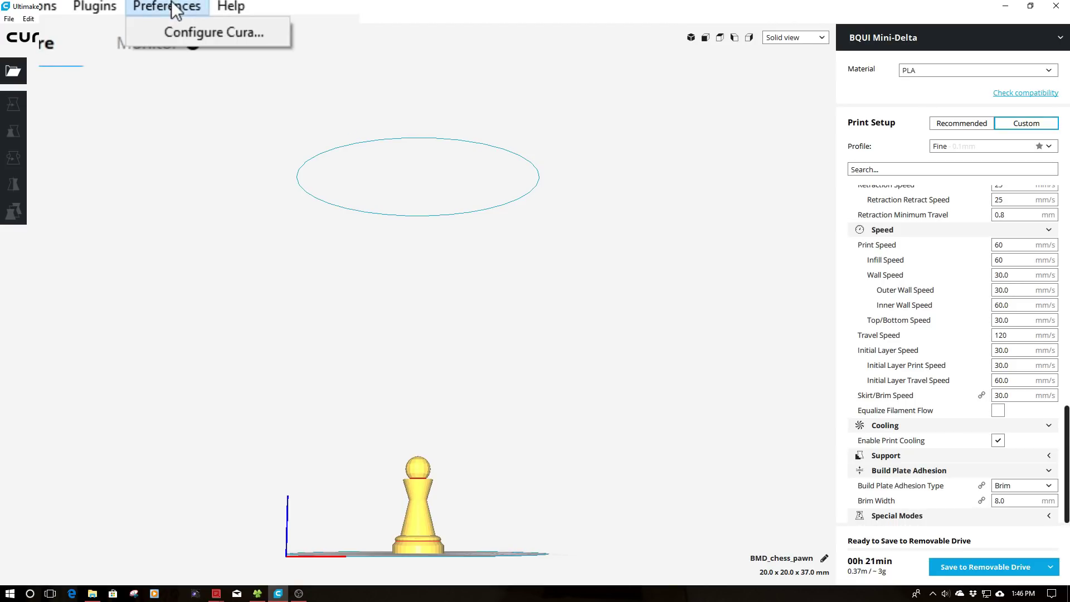
left_click(204, 32)
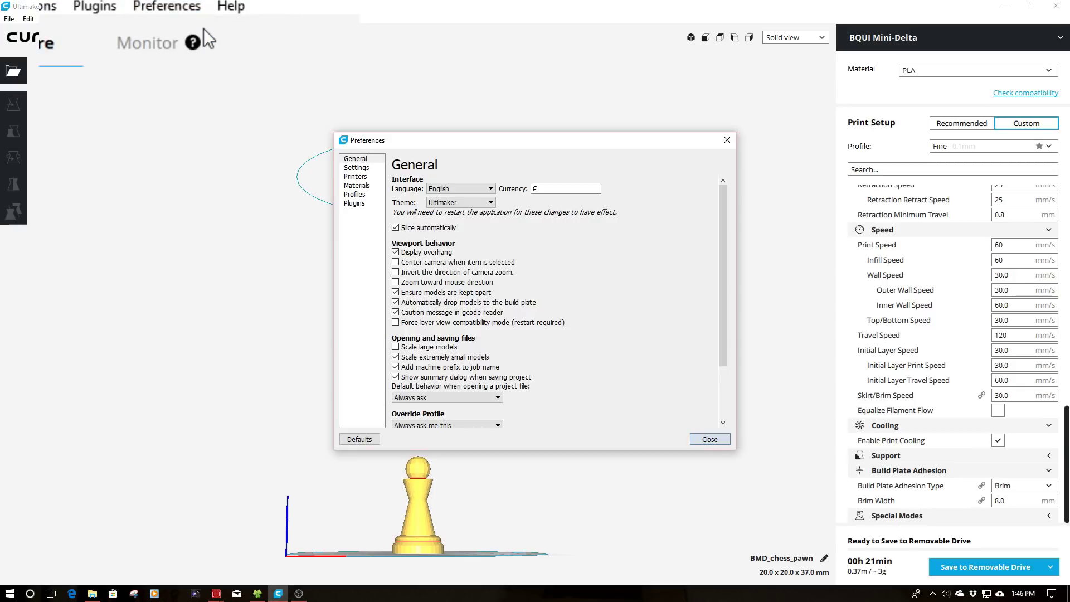
left_click(357, 165)
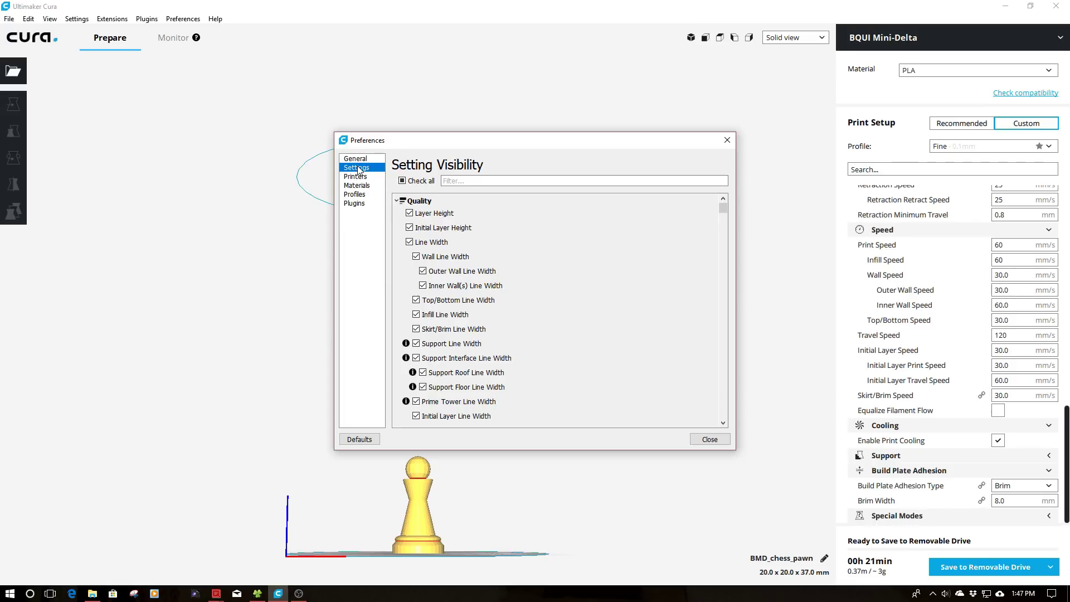
left_click(462, 181)
- Filter by 'ada', tick all four adaptive layers settings visible, and close Preferences
type("ada")
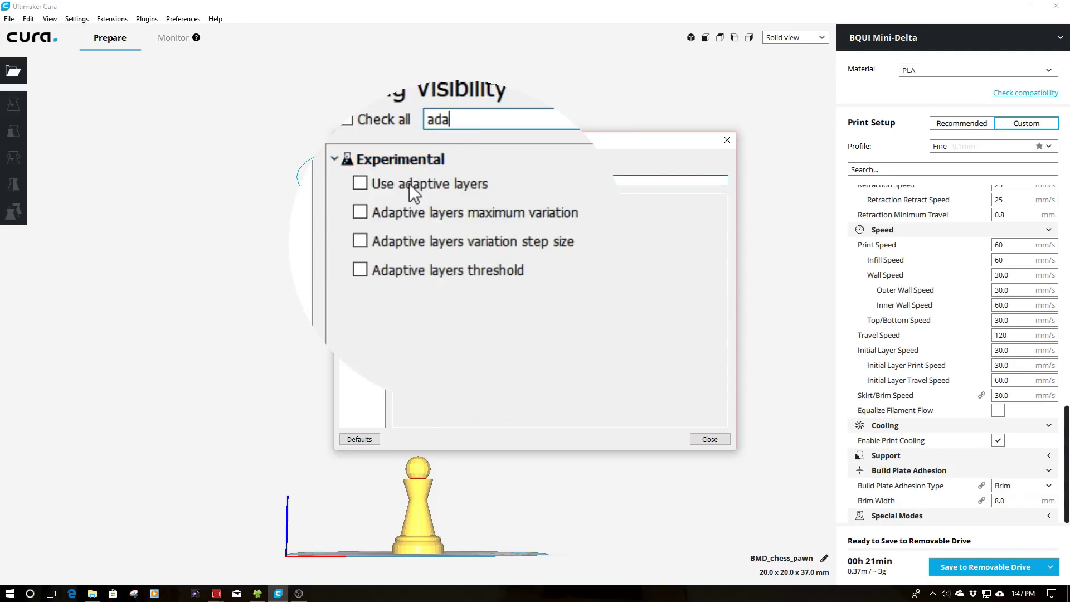
left_click(363, 183)
left_click(361, 213)
left_click(360, 240)
left_click(363, 273)
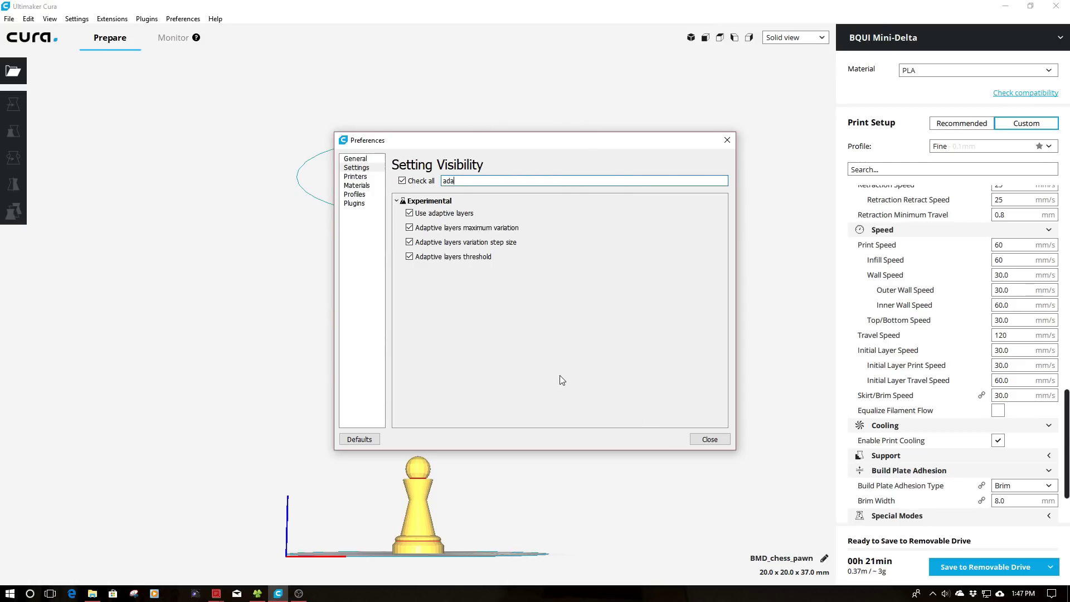
left_click(696, 443)
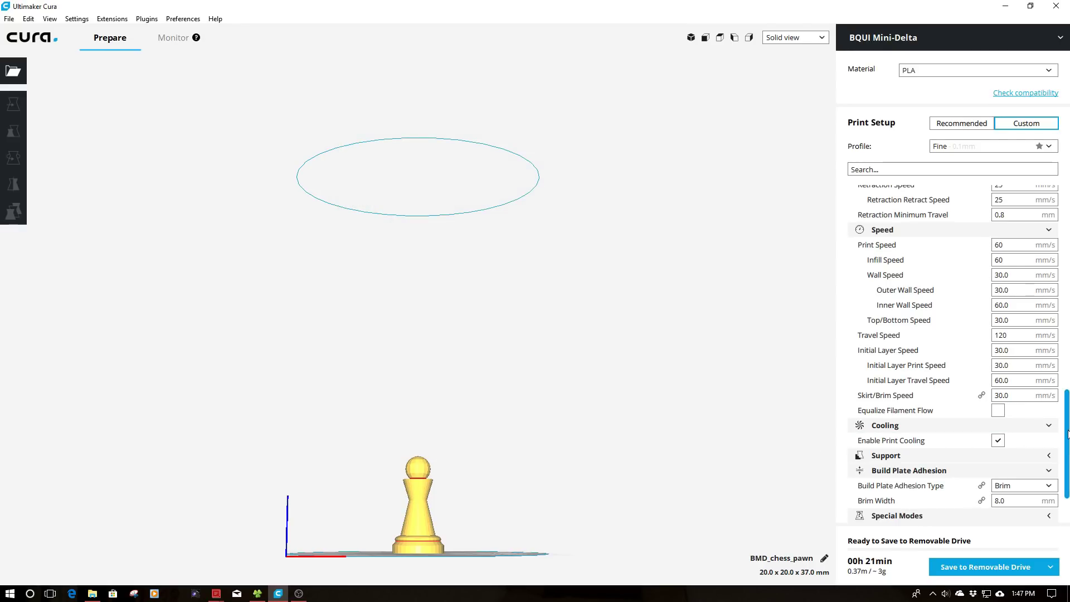
- In the Experimental section, toggle Use adaptive layers off and back on, leaving it enabled
scroll(1068, 440, "down", 3)
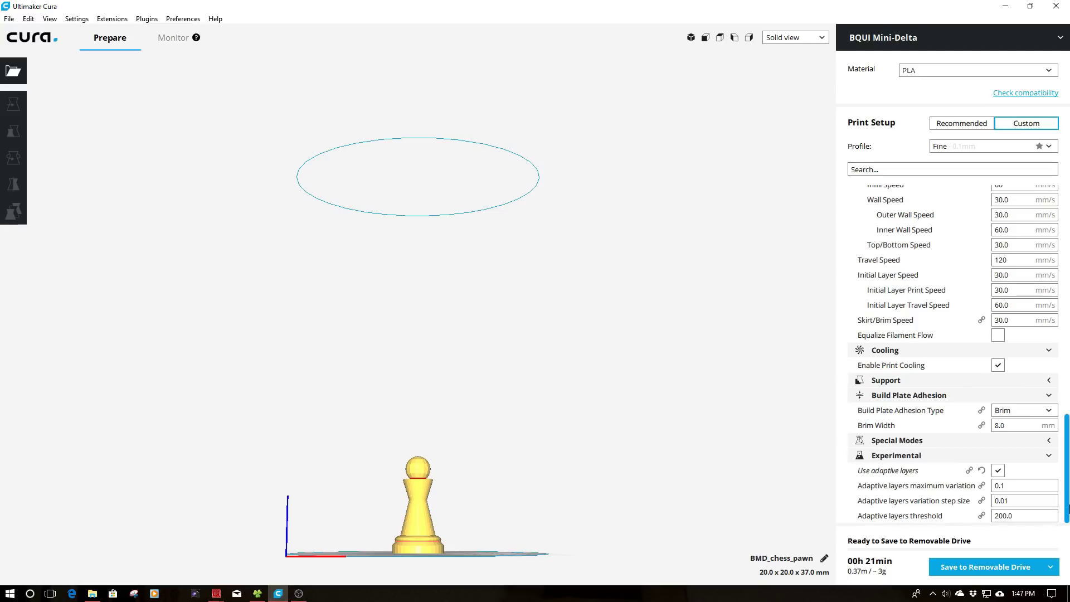
left_click(909, 459)
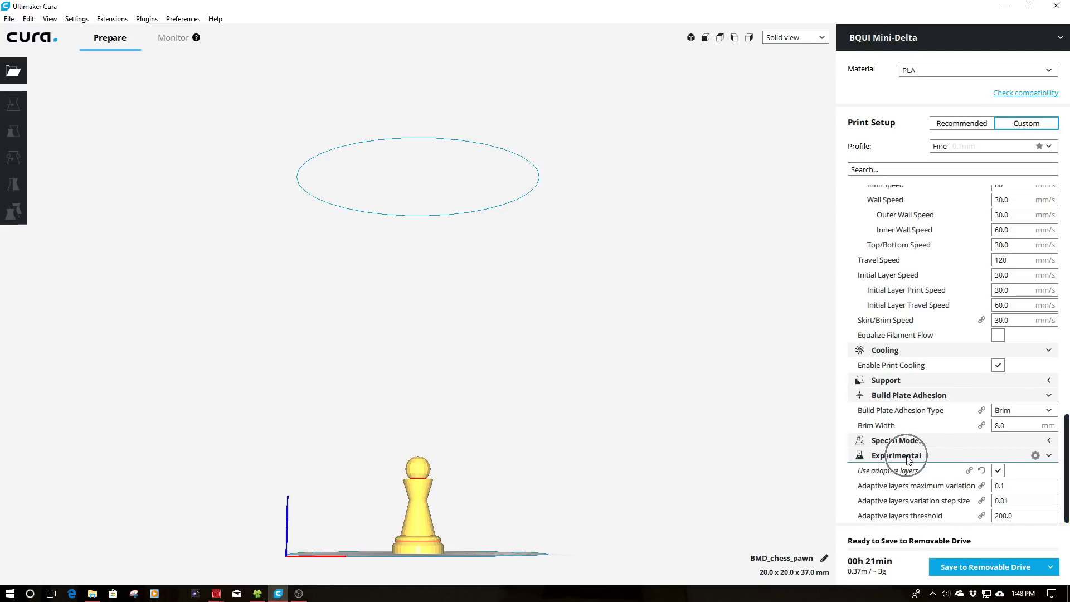
left_click(1049, 457)
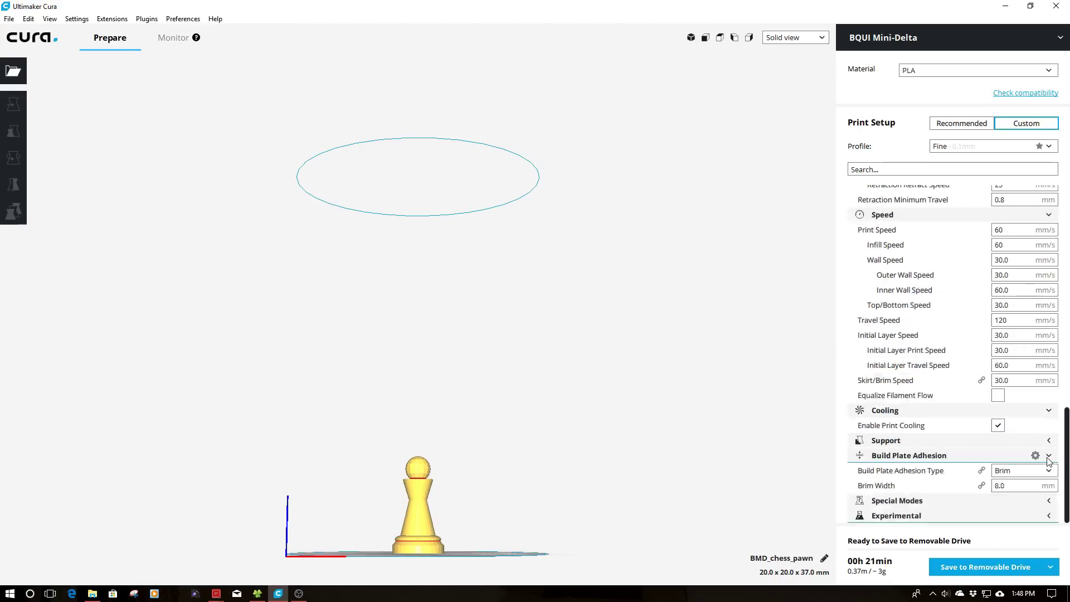
left_click(1049, 458)
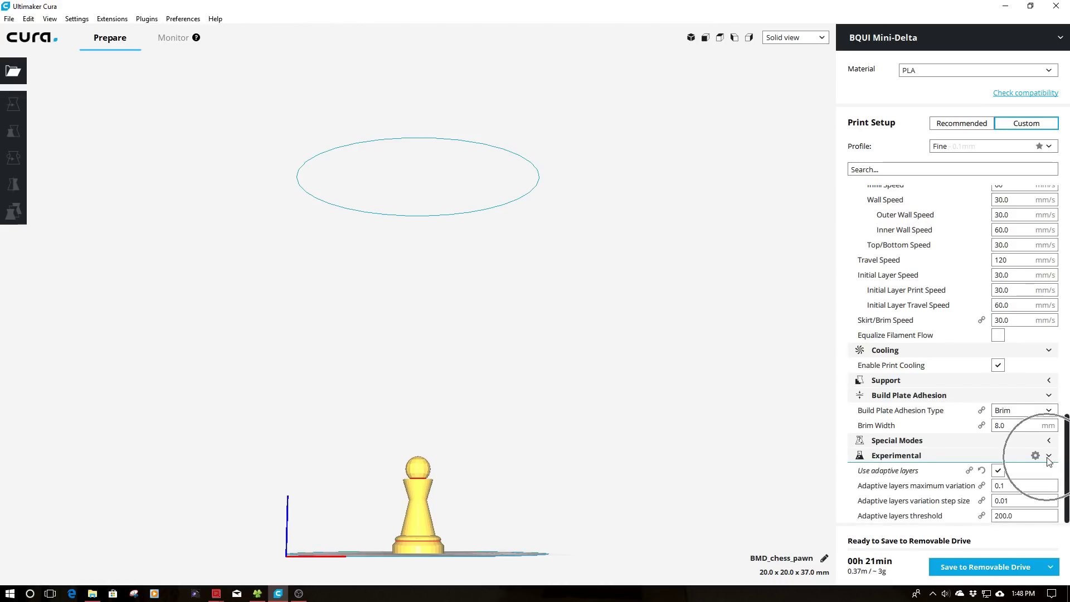
left_click(998, 471)
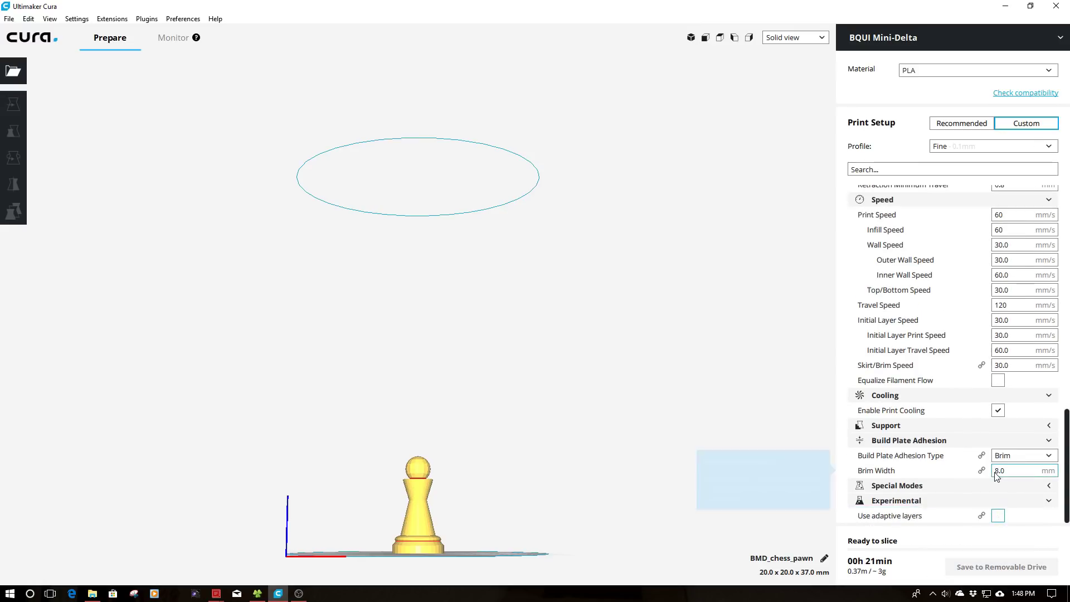
left_click(999, 517)
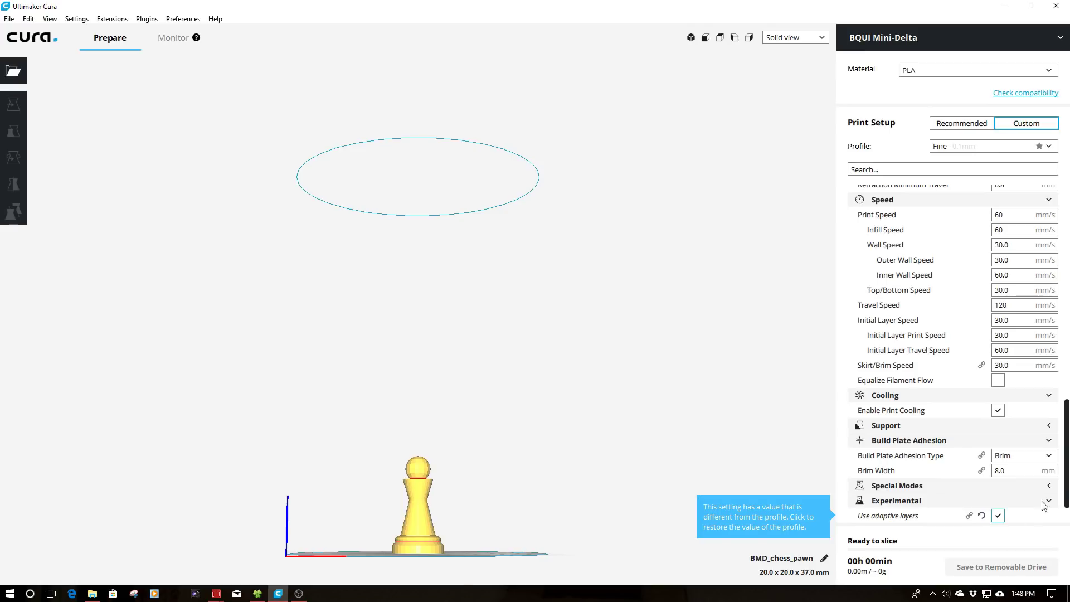
scroll(1069, 521, "down", 2)
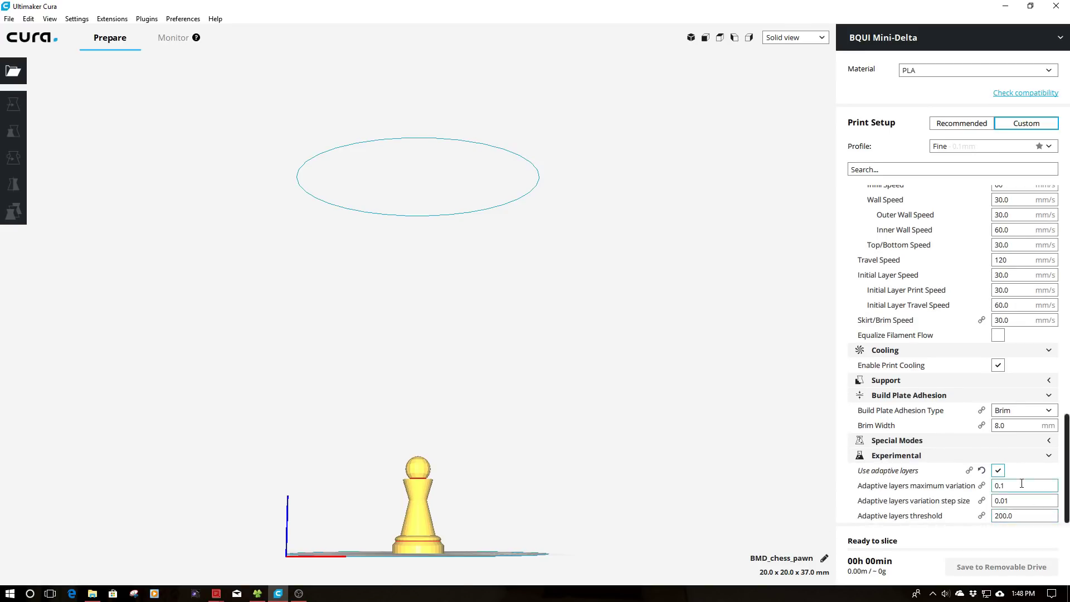
mouse_move(1022, 484)
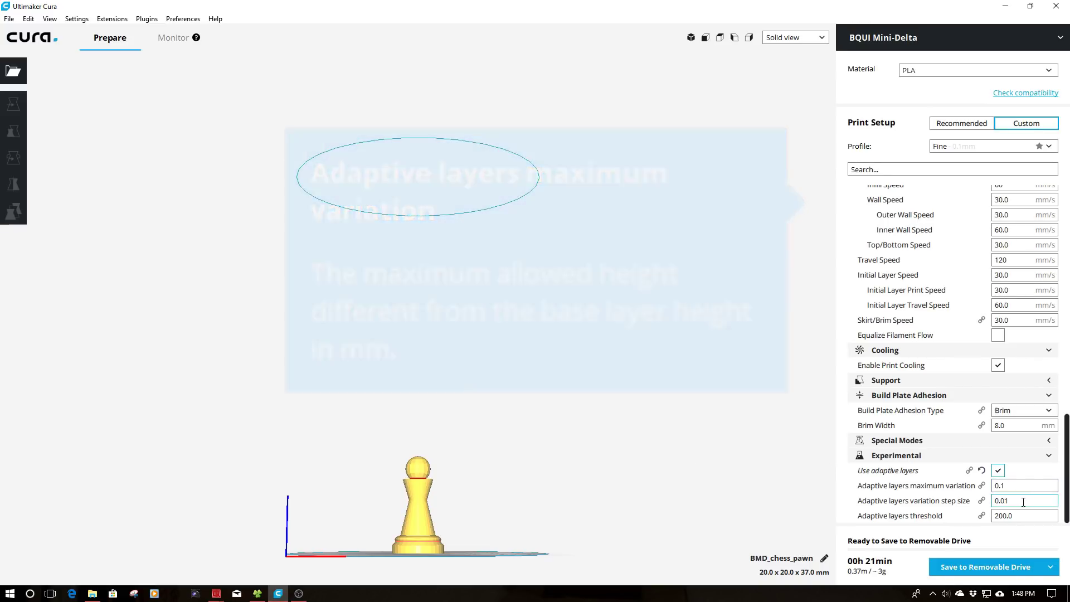
double_click(1024, 502)
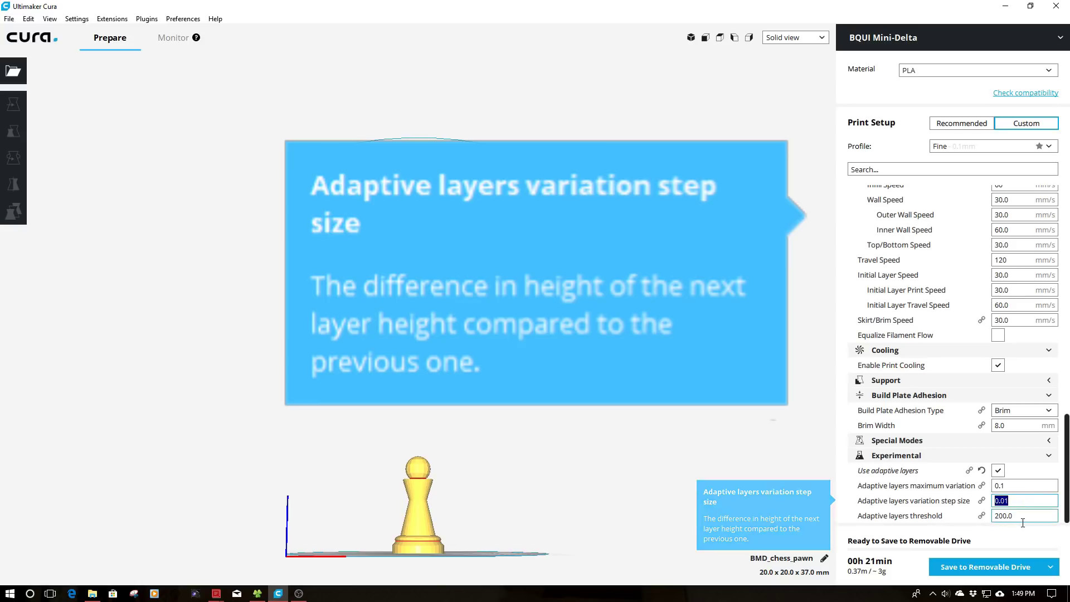
- Select the adaptive layers threshold 200.0 and check the 21-minute, 0.37 m PLA estimate
left_click(1023, 517)
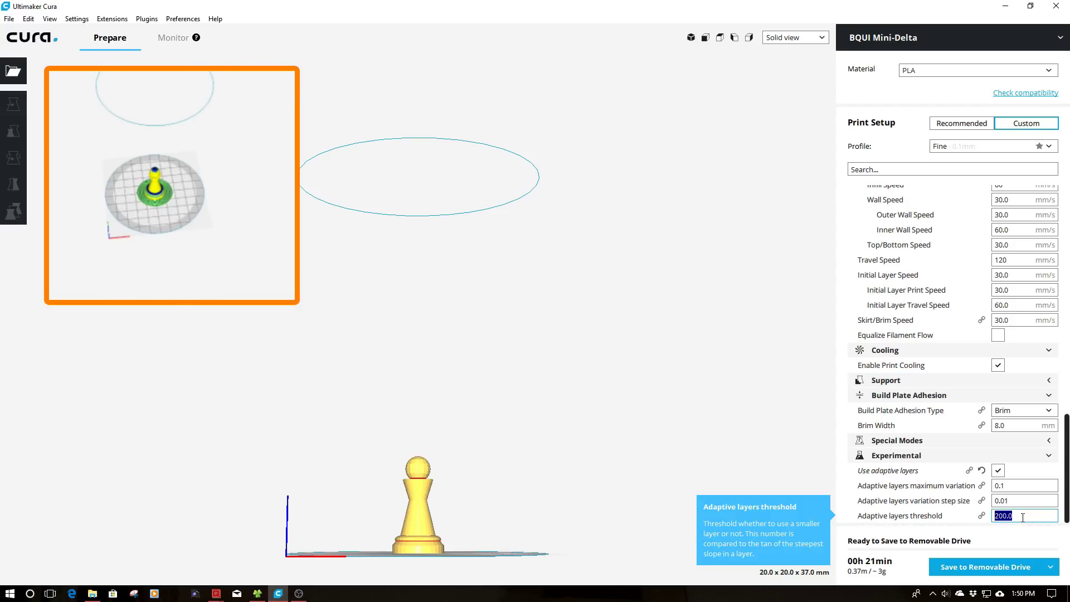
mouse_move(877, 574)
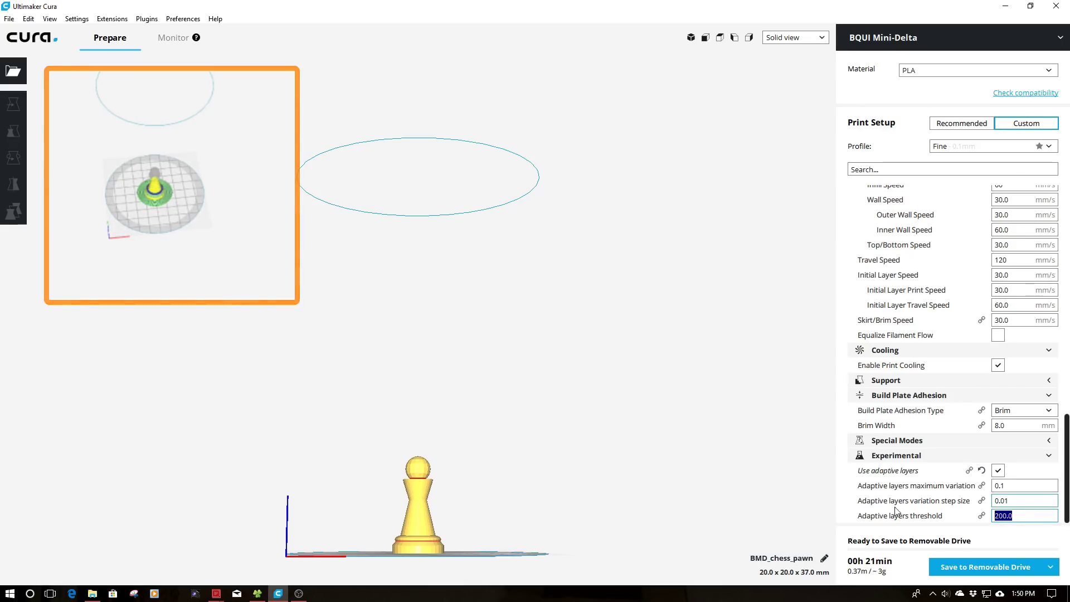
- Untick Use adaptive layers so the pawn re-slices to 35 minutes with 0.33 m of PLA
left_click(997, 472)
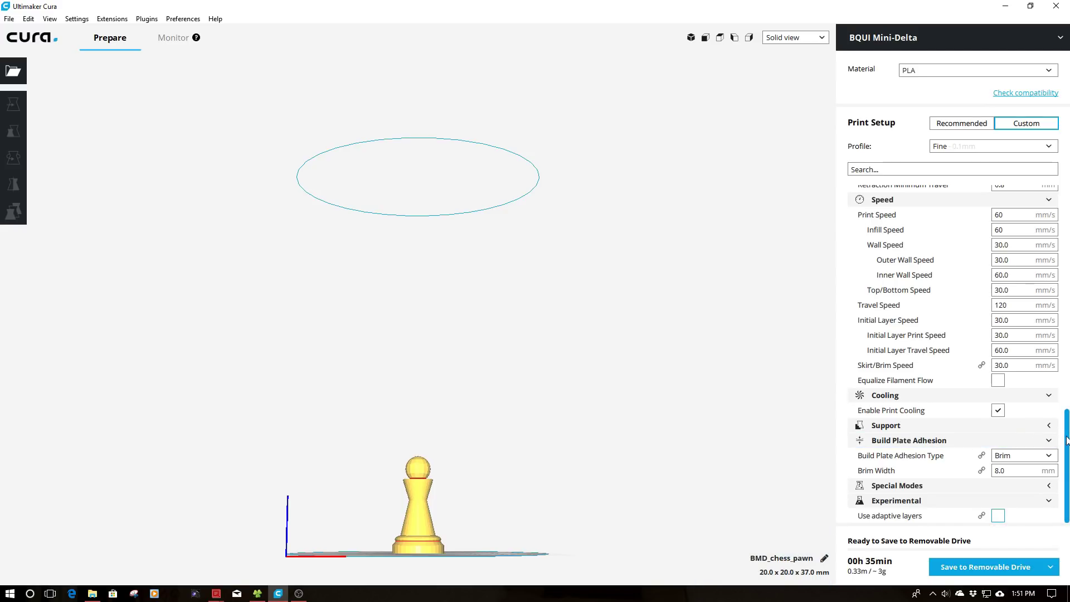
left_click_drag(1067, 440, 1069, 175)
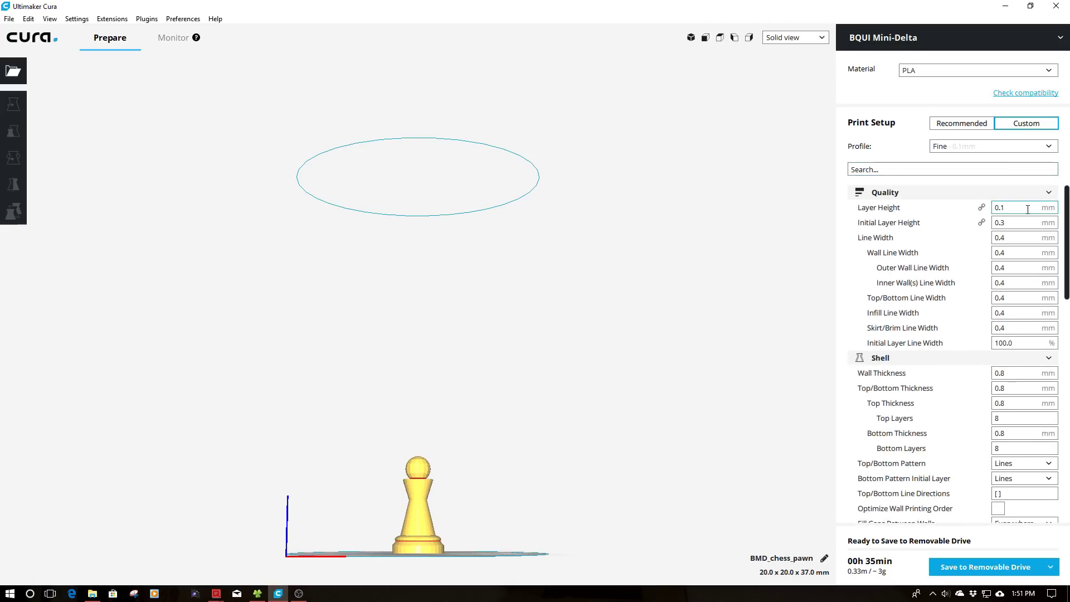
- Set the initial layer height to 0.2 mm and re-enable adaptive layers
mouse_move(1027, 208)
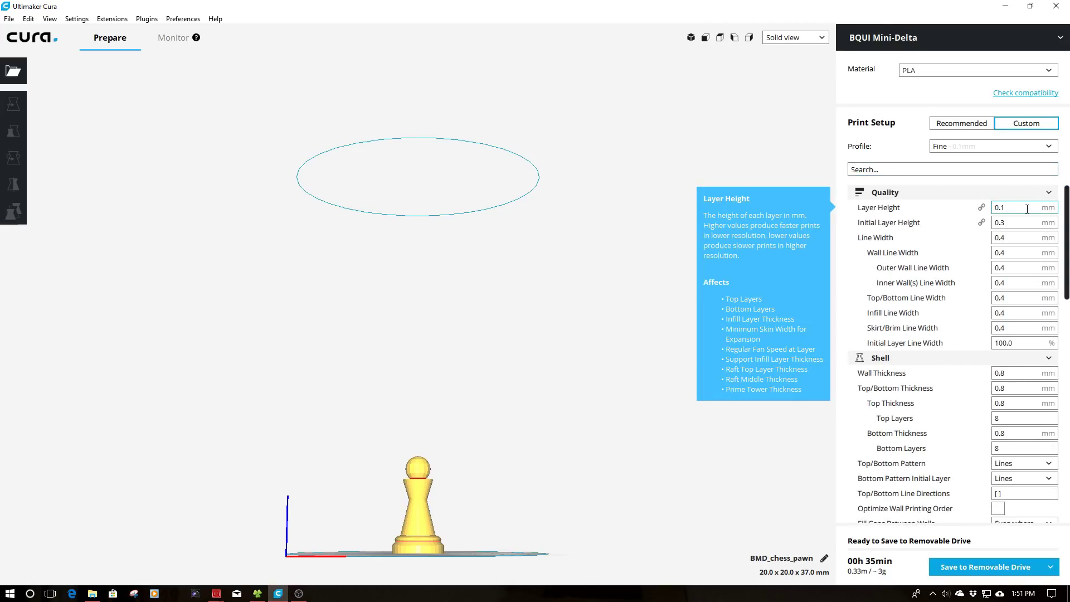
left_click(1026, 208)
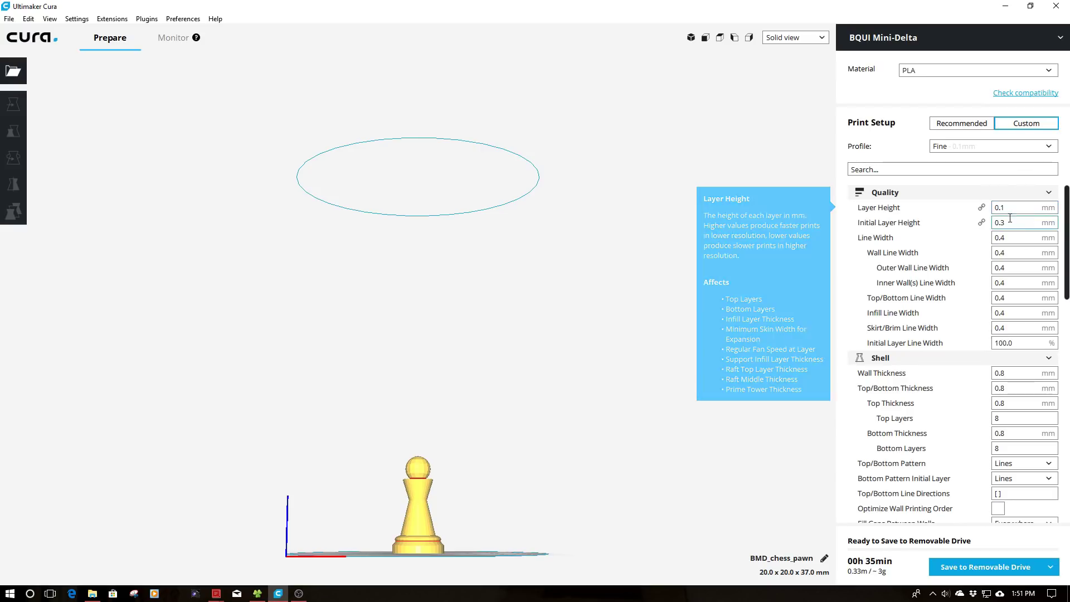
double_click(1010, 220)
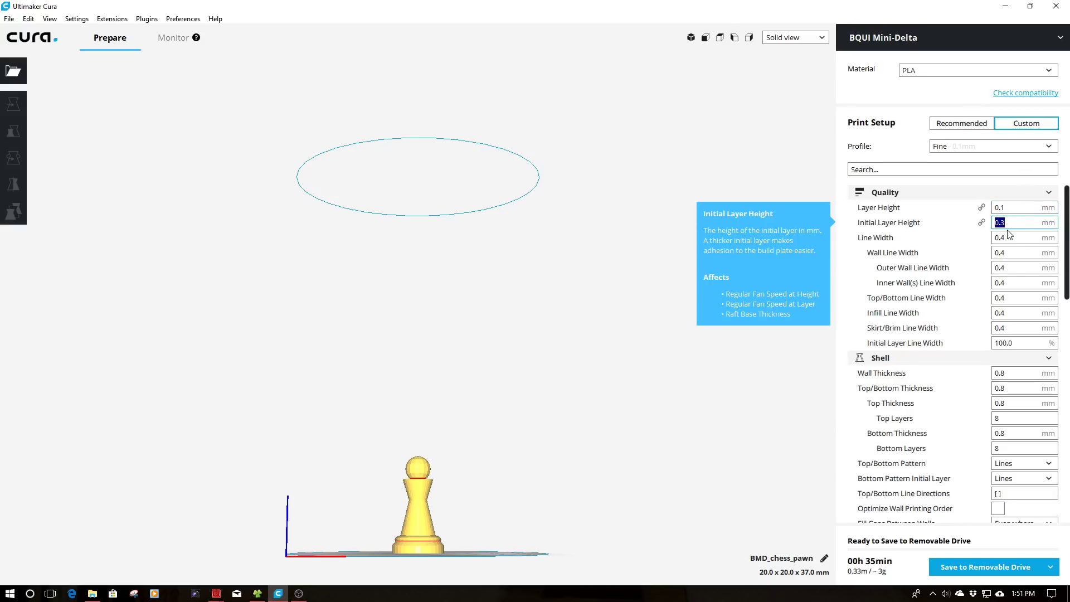
type("0")
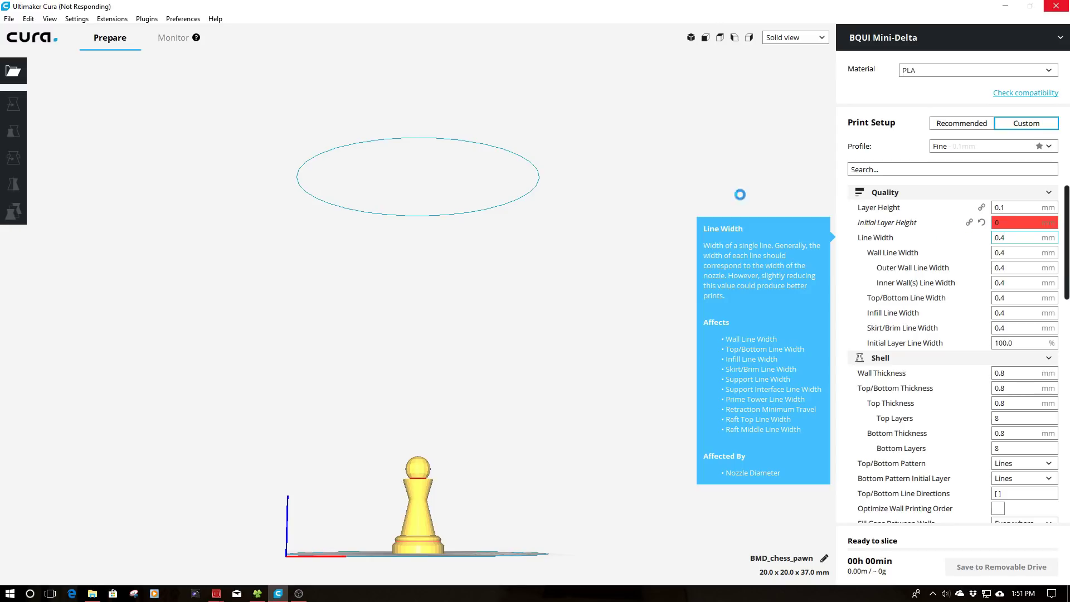
type(".2")
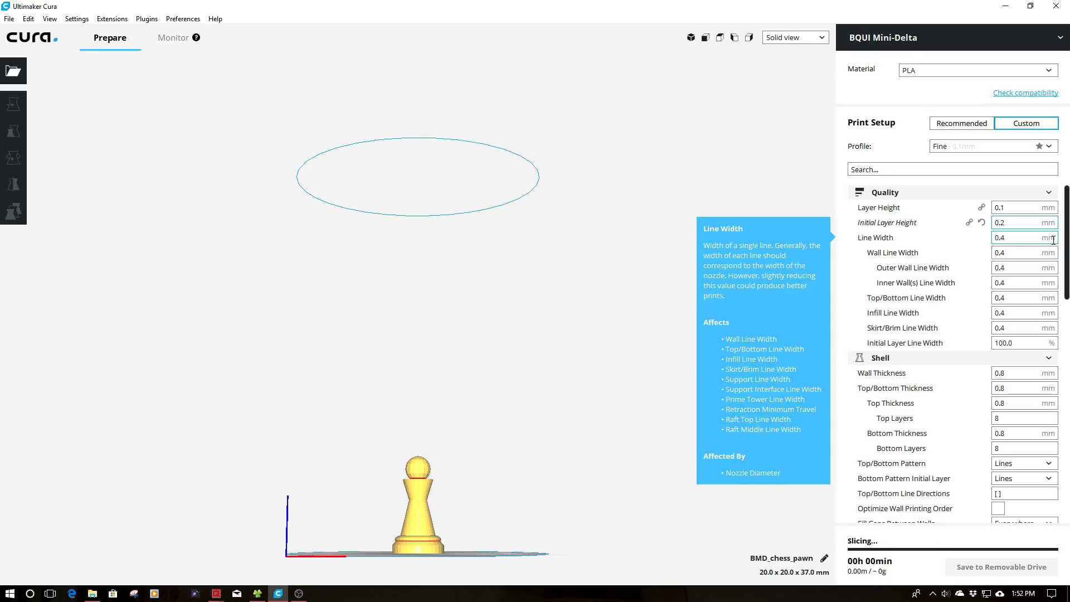
left_click_drag(1068, 244, 1069, 534)
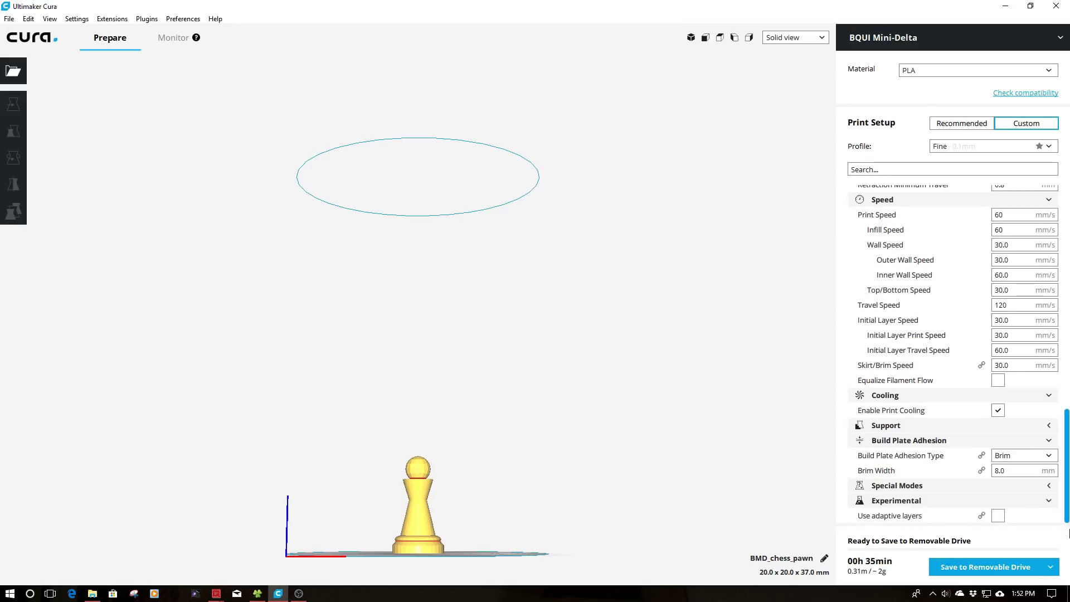
left_click(999, 516)
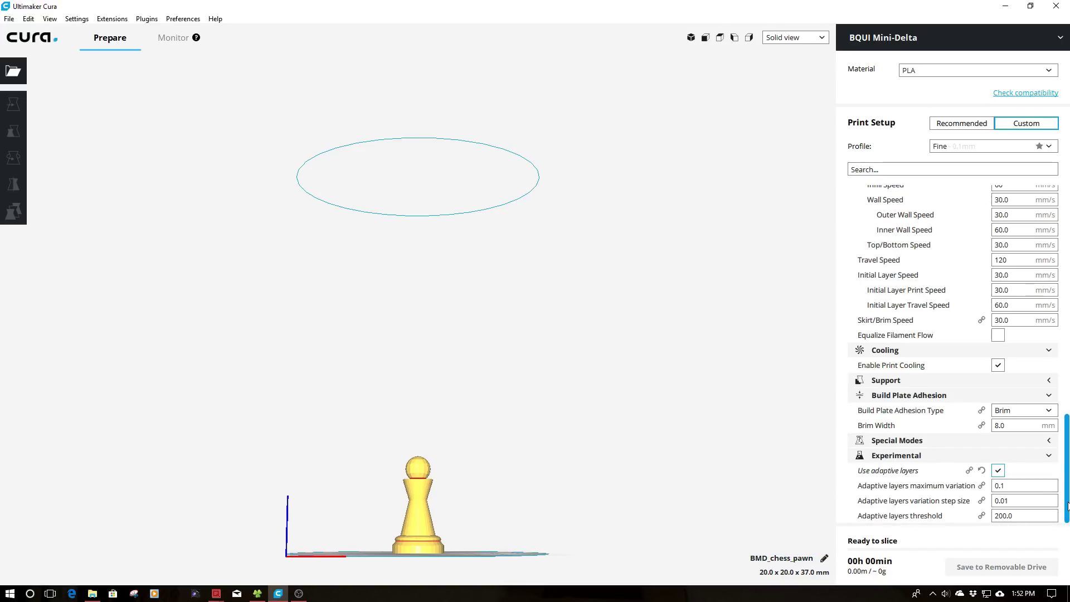
- Set adaptive layers maximum variation to 0.2 and step size to 0.05, re-slicing to 17 minutes
double_click(1011, 485)
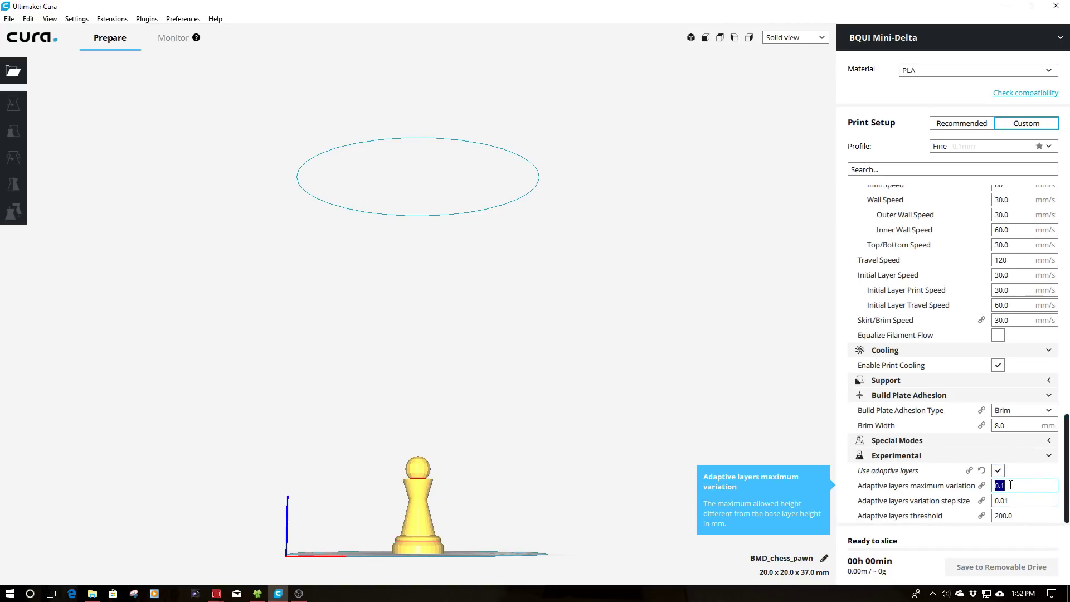
type("0.2")
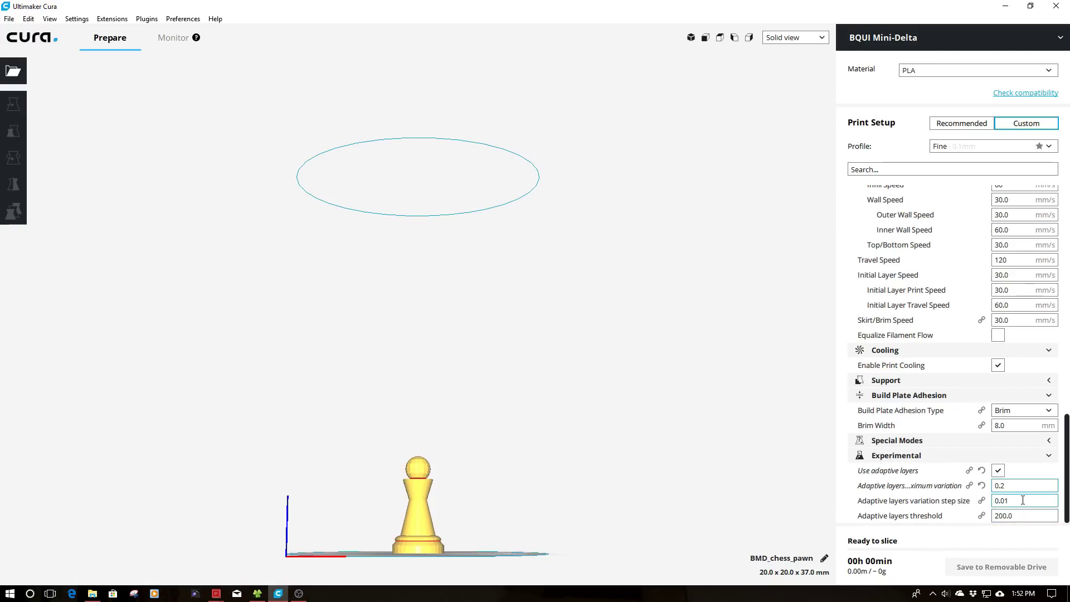
double_click(1023, 500)
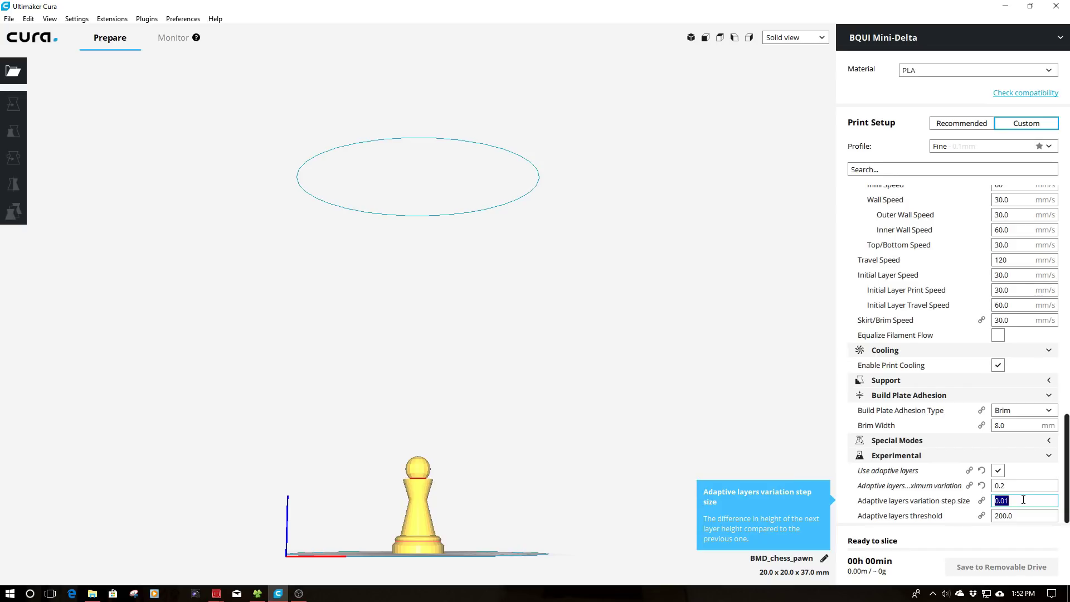
type(".")
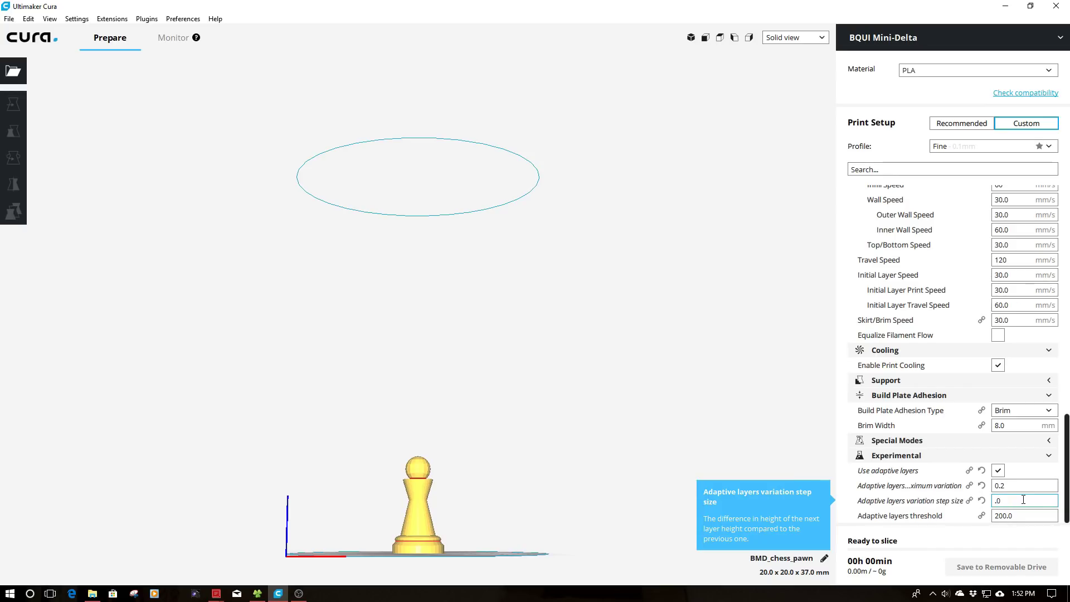
type("05")
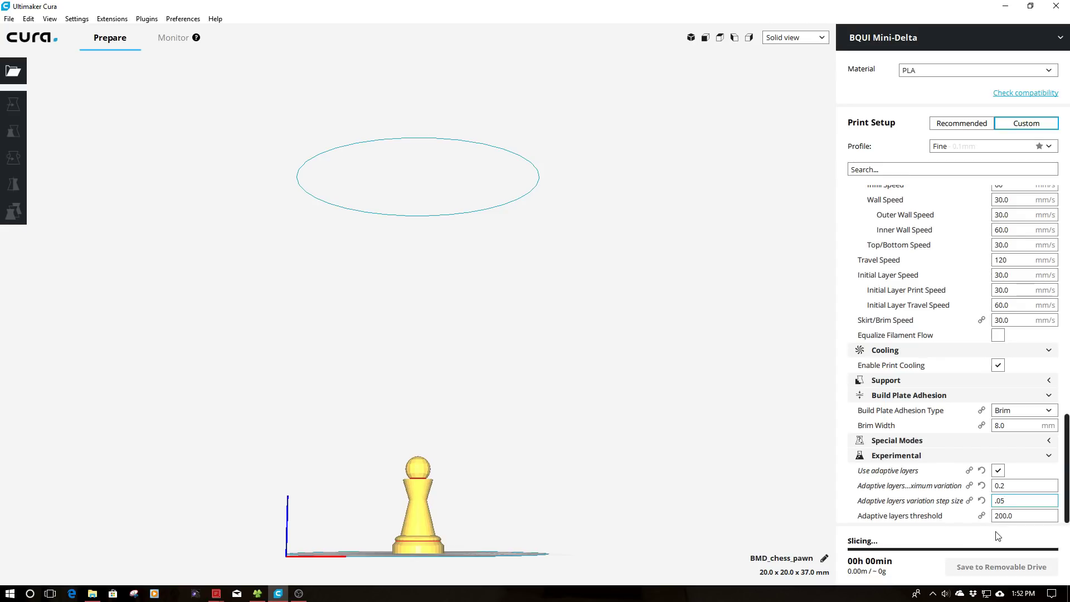
mouse_move(882, 573)
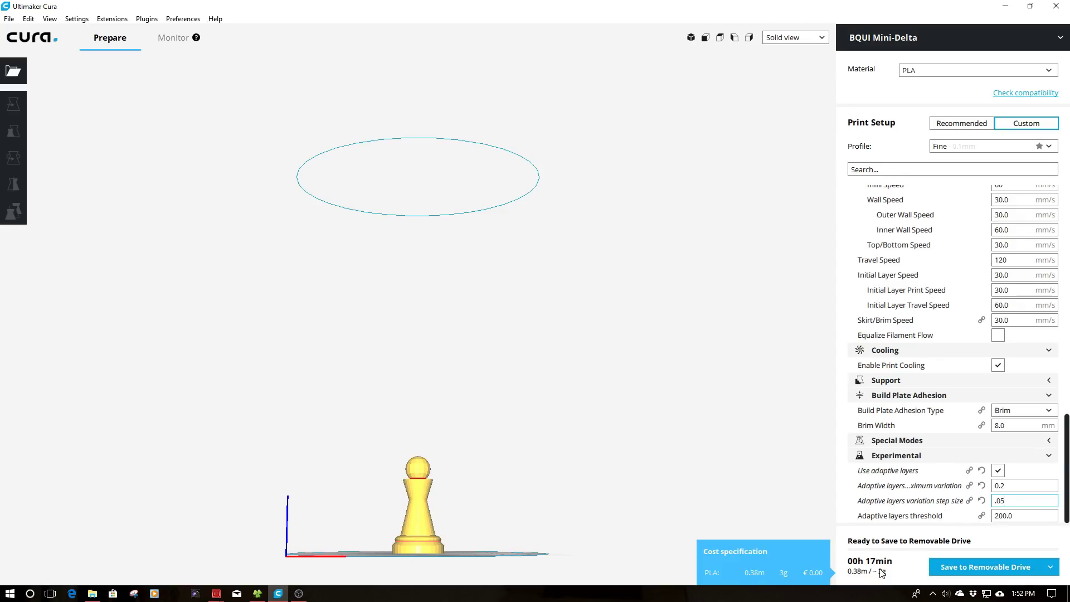